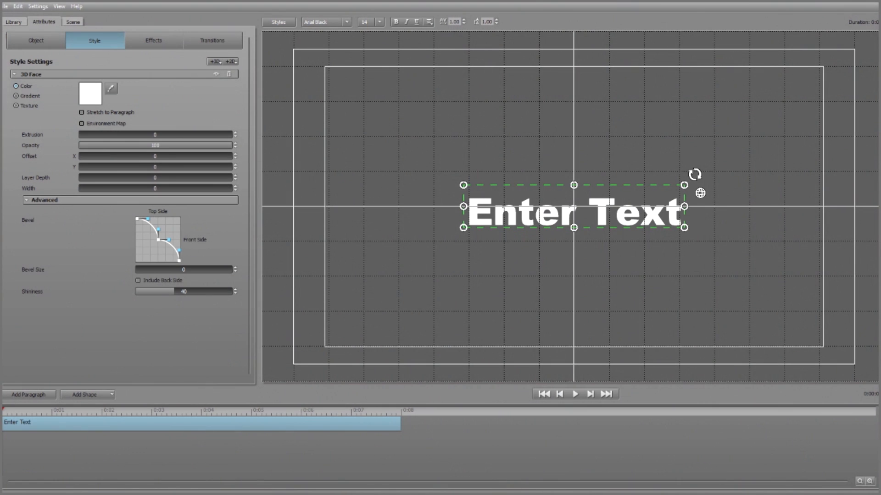
- Enlarge the letter B of the title and texture its 3D face with the Carrara white marble image
left_click_drag(463, 228, 411, 286)
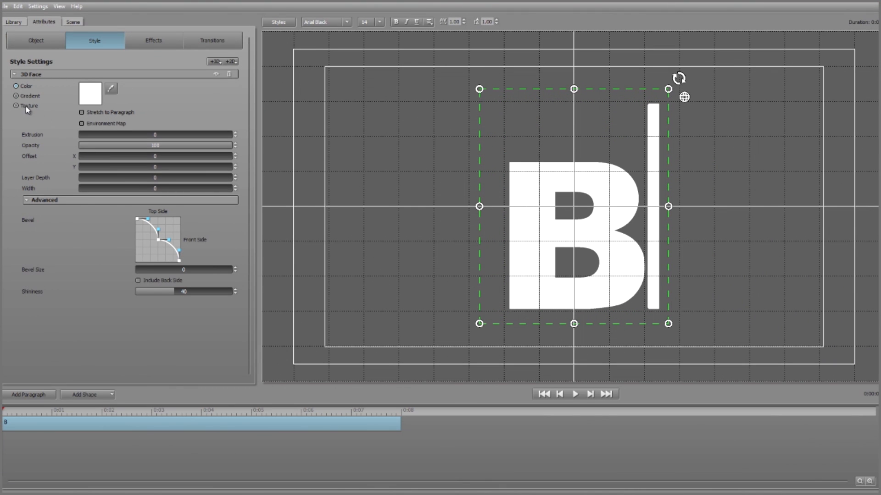
left_click(16, 106)
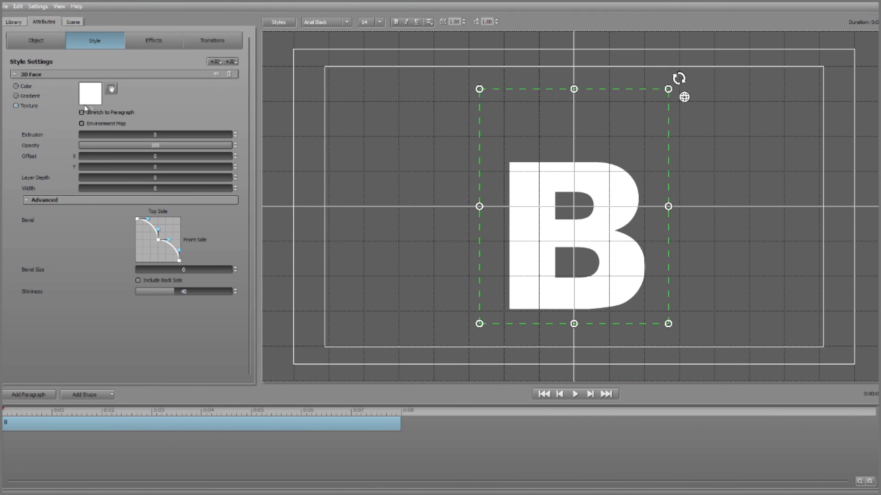
left_click(95, 103)
double_click(150, 85)
double_click(120, 90)
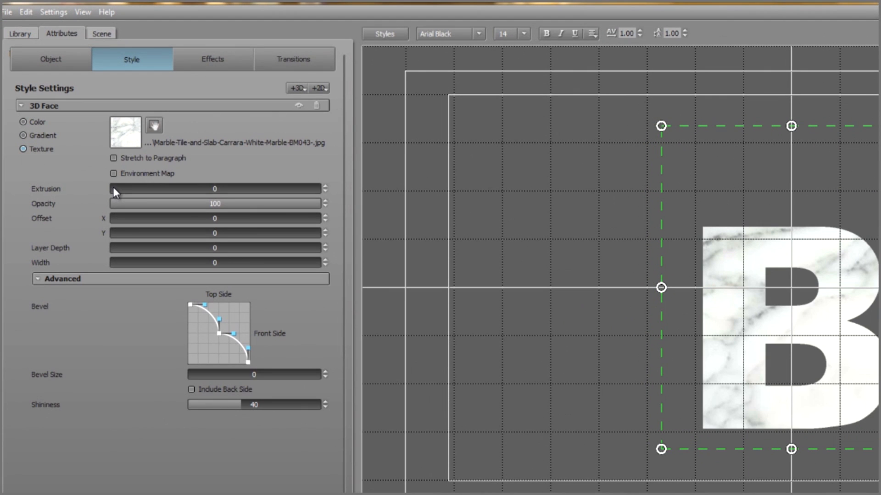
- Set the 3D face's extrusion to 5.3 and its bevel size to 0.18
left_click_drag(90, 148, 106, 148)
left_click_drag(135, 190, 137, 189)
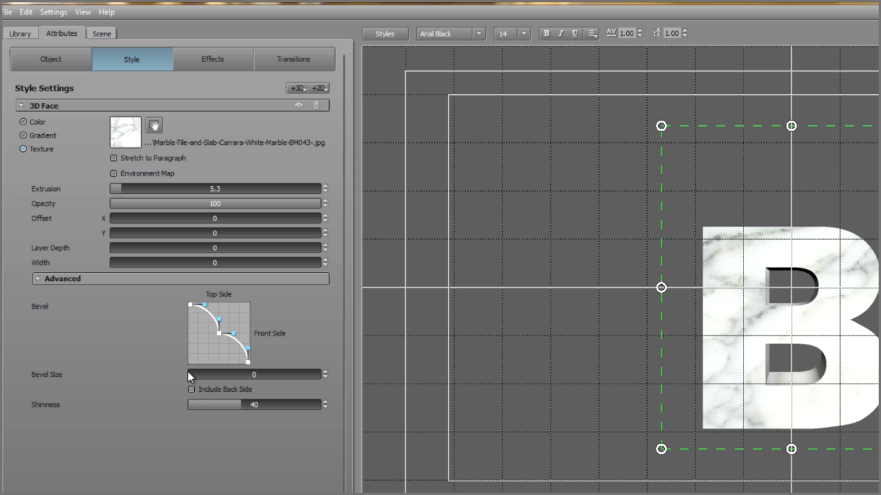
left_click_drag(189, 375, 251, 372)
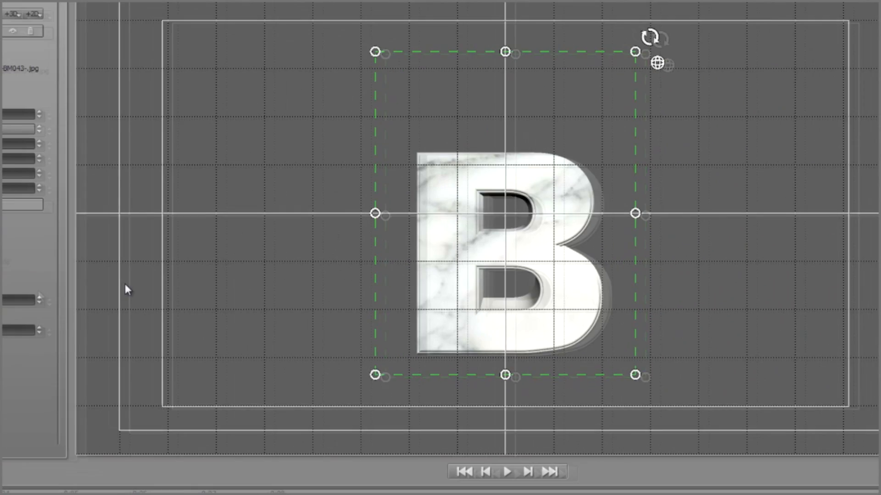
- Try reshaping the double-curve bevel profile by pulling its middle point toward the inner corner and lengthening the end handles
scroll(696, 261, "up", 10)
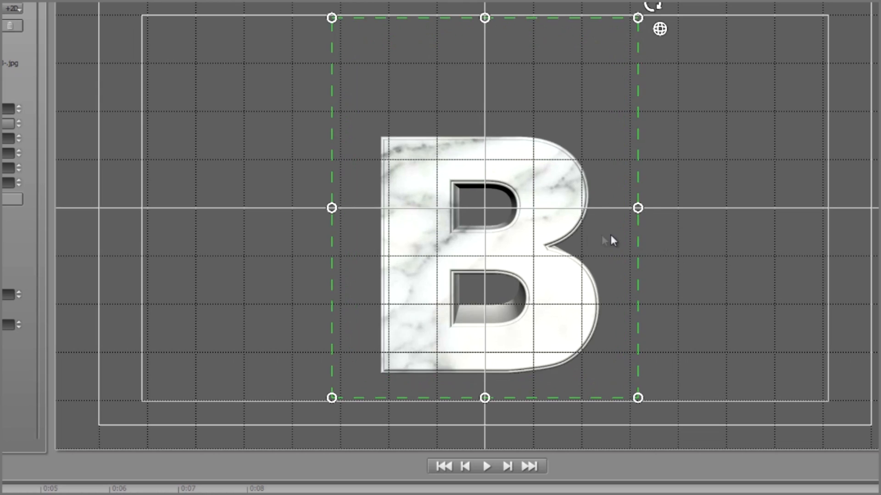
scroll(582, 228, "up", 4)
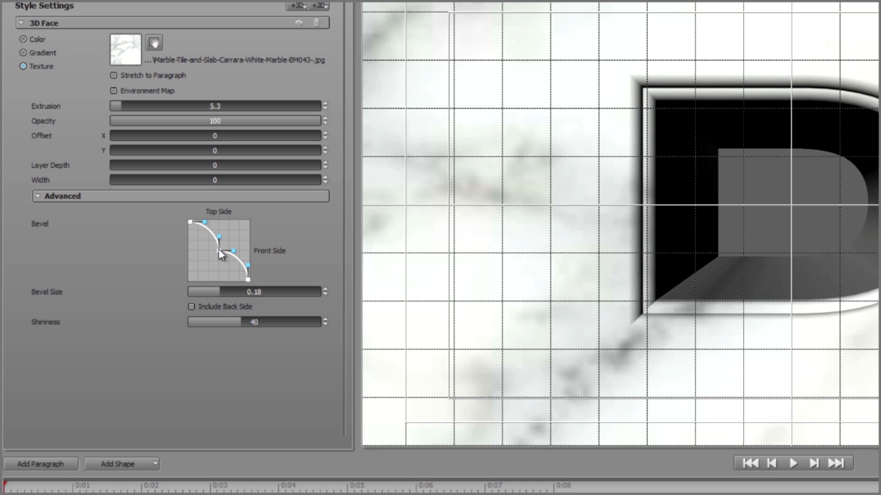
left_click_drag(219, 249, 193, 258)
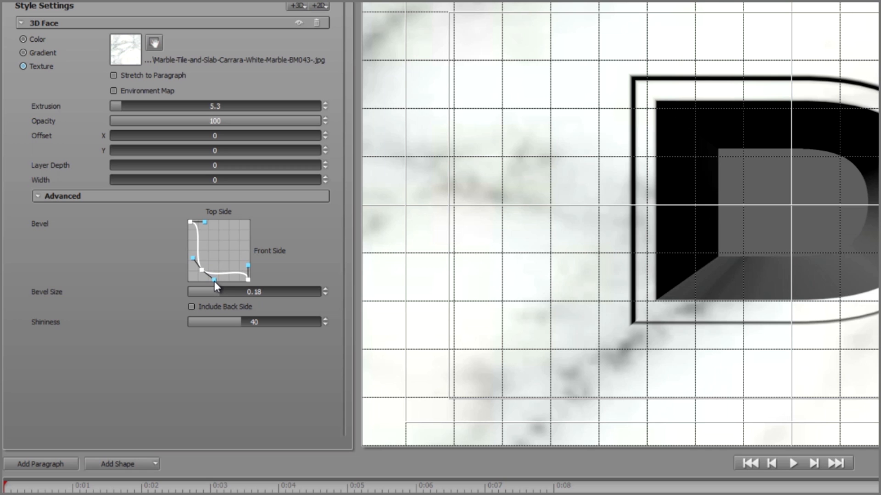
left_click_drag(248, 265, 228, 231)
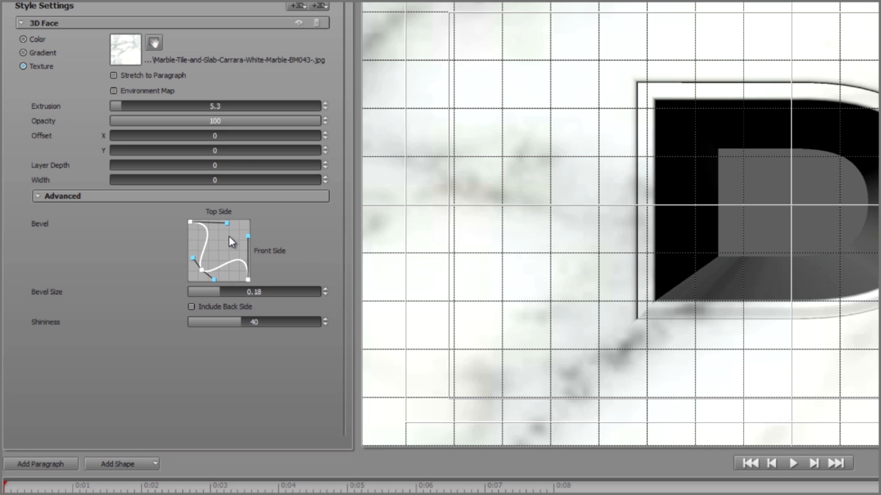
- Try the Linear and Single Curve bevel profiles on the letter's edges
right_click(229, 236)
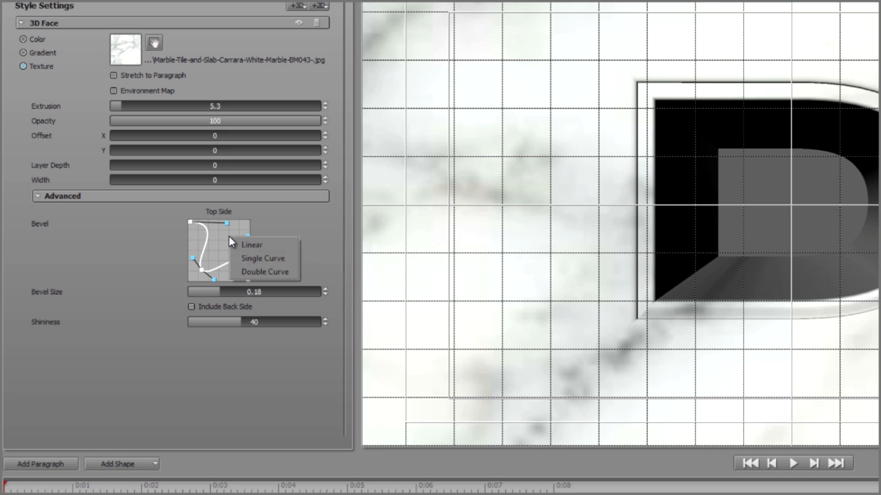
left_click(279, 244)
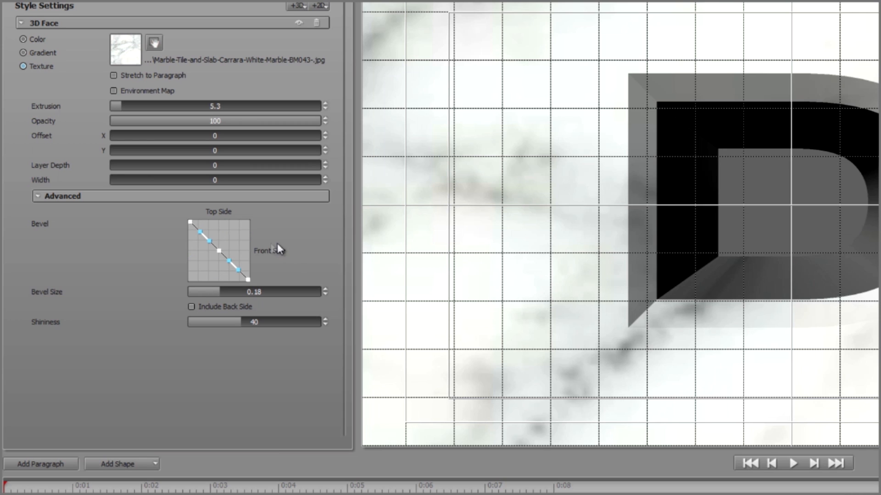
right_click(219, 238)
left_click(247, 259)
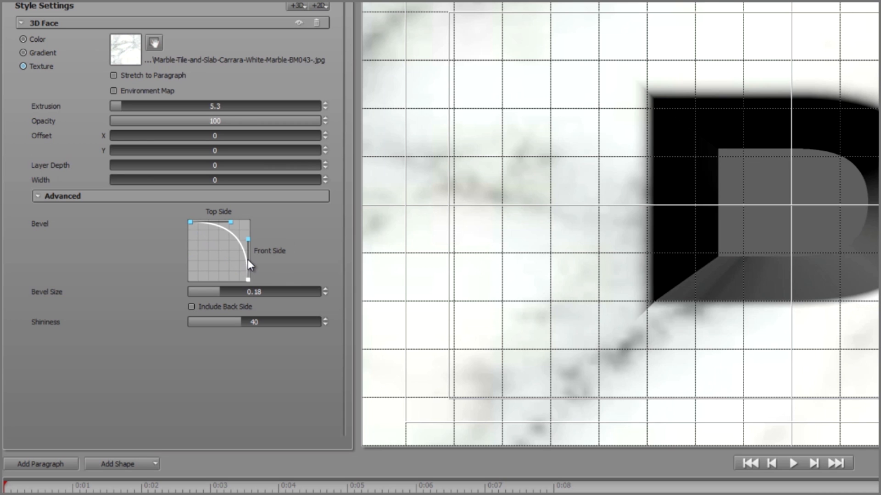
- Reset the bevel profile to Double Curve and pull its middle point close to the graph's inner corner
right_click(230, 252)
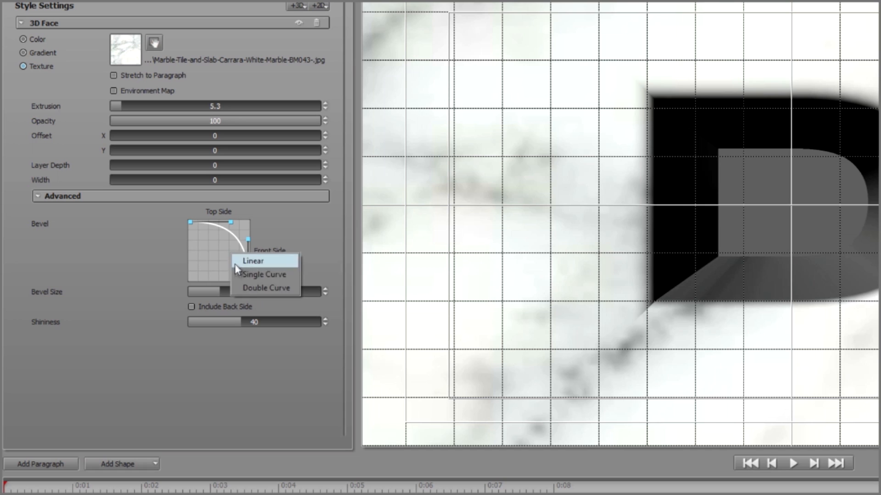
left_click(241, 286)
left_click_drag(219, 251, 199, 275)
scroll(525, 299, "down", 3)
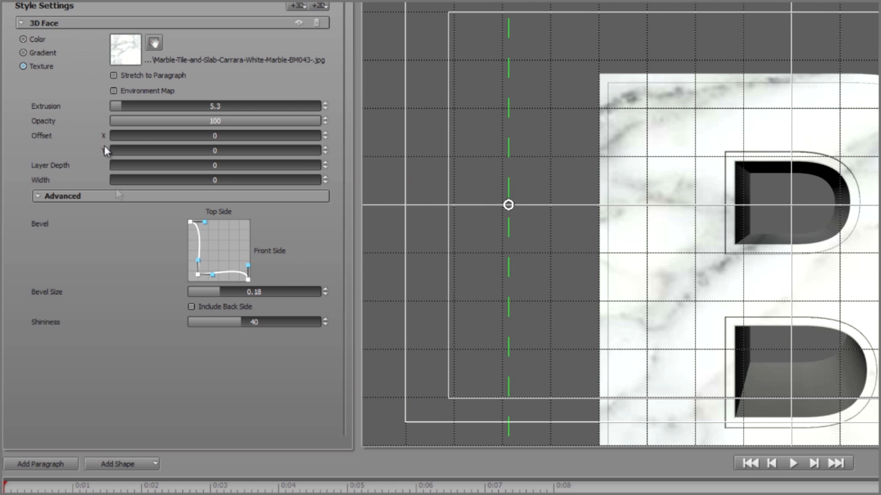
- Extend the bevel to the letter's back side and rotate the letter around its Y axis to expose its side
left_click(191, 307)
left_click(131, 1)
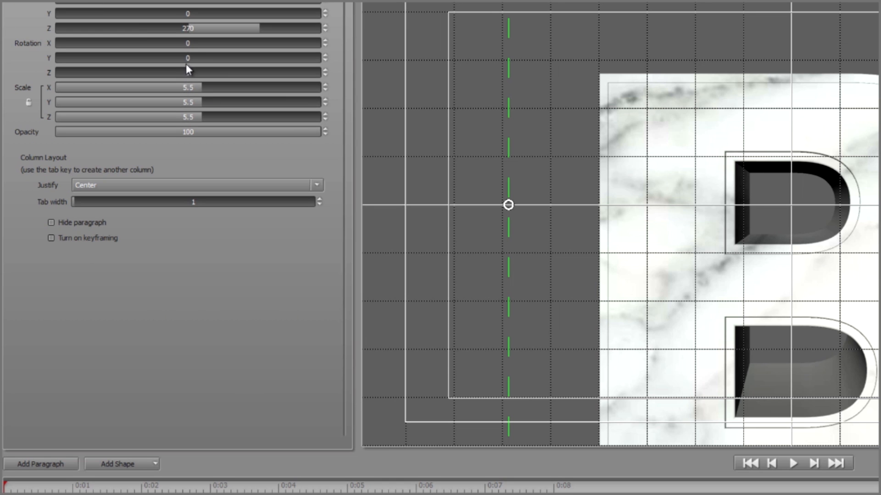
left_click_drag(188, 57, 201, 73)
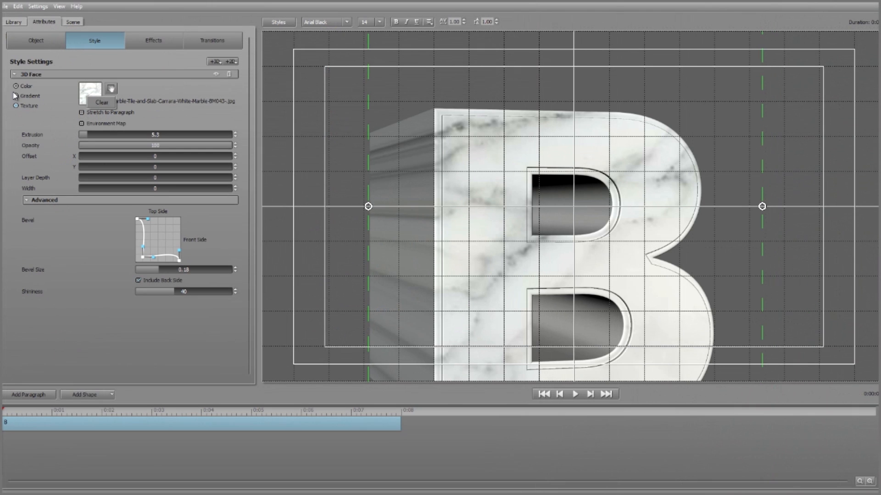
- Make the 3D face solid blue with shininess 100 and rotate the letter around its Y axis
left_click(16, 86)
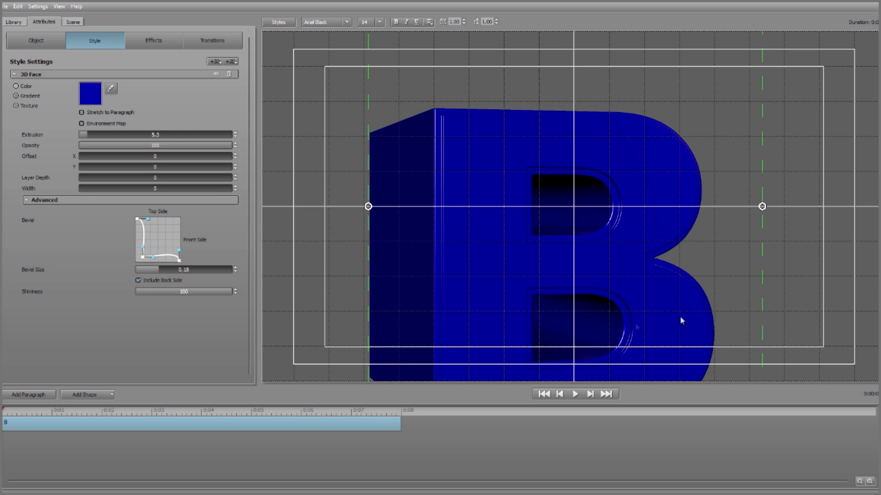
mouse_move(228, 293)
left_mouse_down()
mouse_move(214, 293)
mouse_move(232, 297)
left_mouse_up()
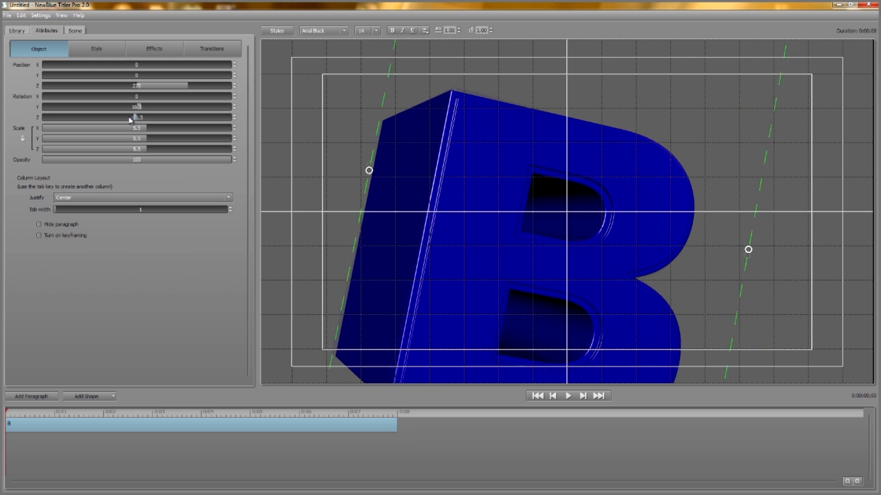
mouse_move(132, 110)
left_mouse_down()
mouse_move(142, 109)
mouse_move(124, 109)
mouse_move(132, 108)
left_mouse_up()
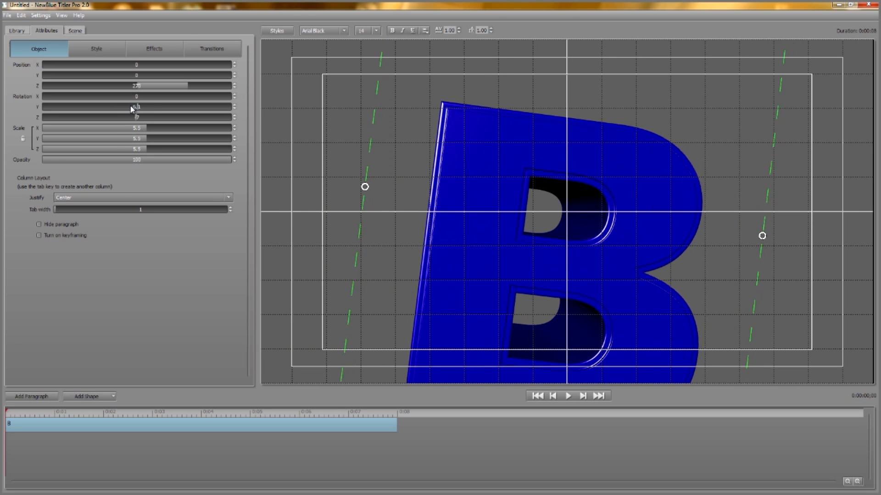
- Add a red 3D Outline layer with extrusion 1 and layer depth 15.3 to the letter's style
left_click(105, 48)
left_click(216, 70)
left_click(227, 89)
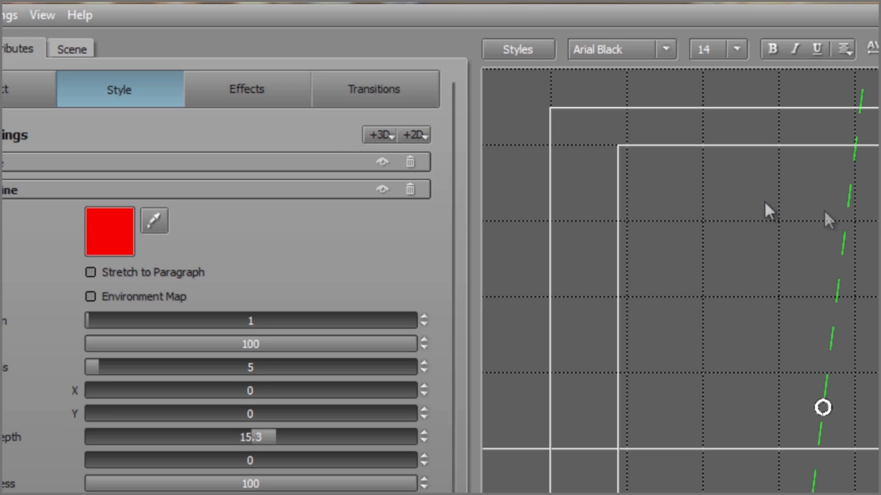
- Add a 3D Gloss Face layer to the letter and rotate it further around its Y axis
left_click(385, 134)
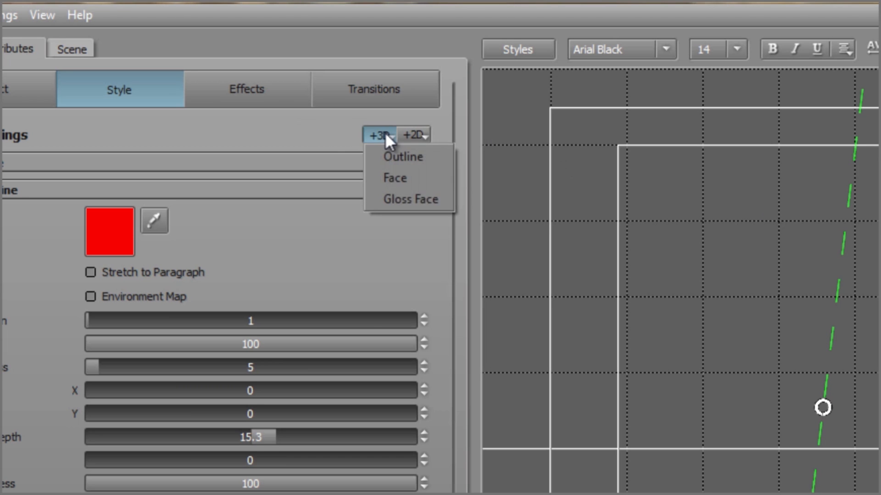
left_click(395, 204)
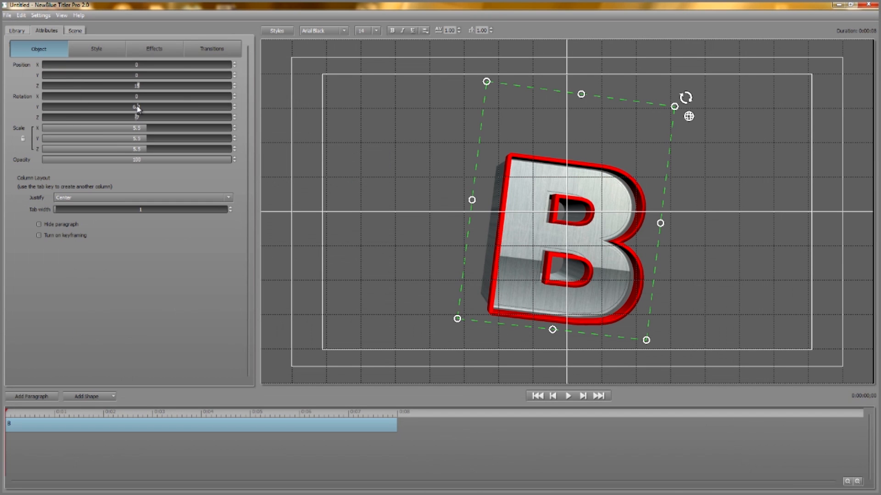
mouse_move(136, 108)
left_mouse_down()
mouse_move(130, 114)
mouse_move(138, 112)
left_mouse_up()
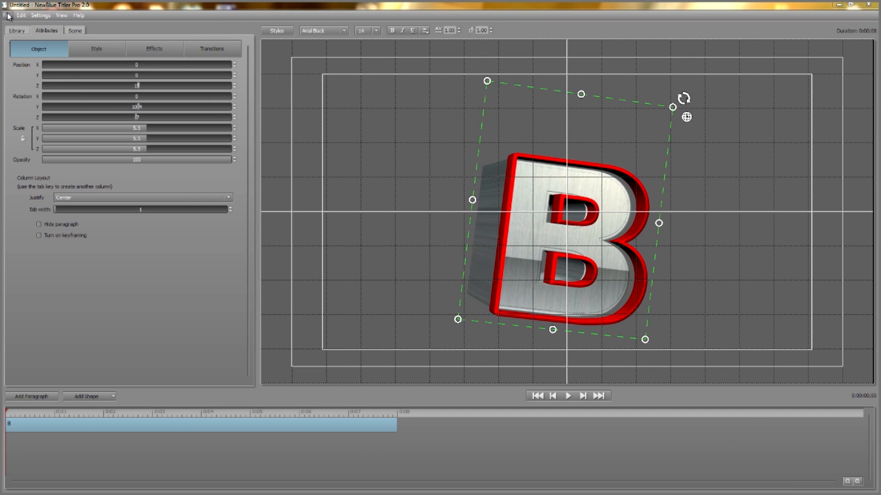
- Start a new project without saving the changes to the current one
left_click(8, 16)
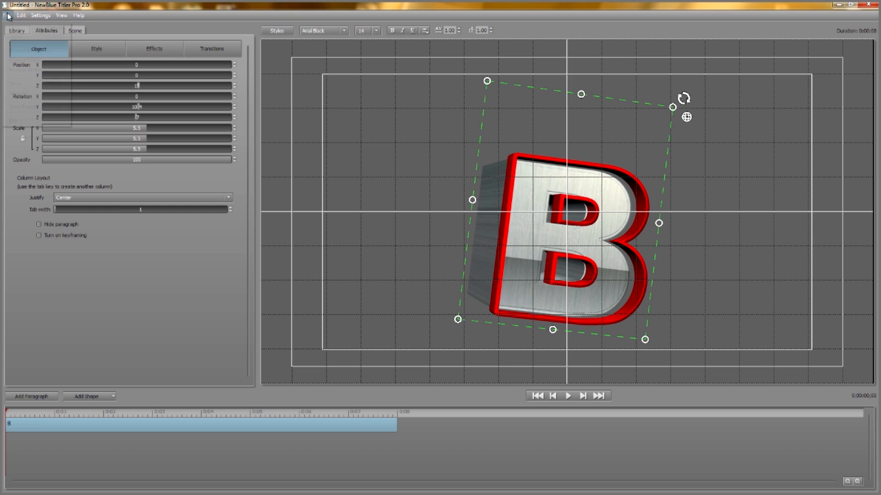
left_click(13, 27)
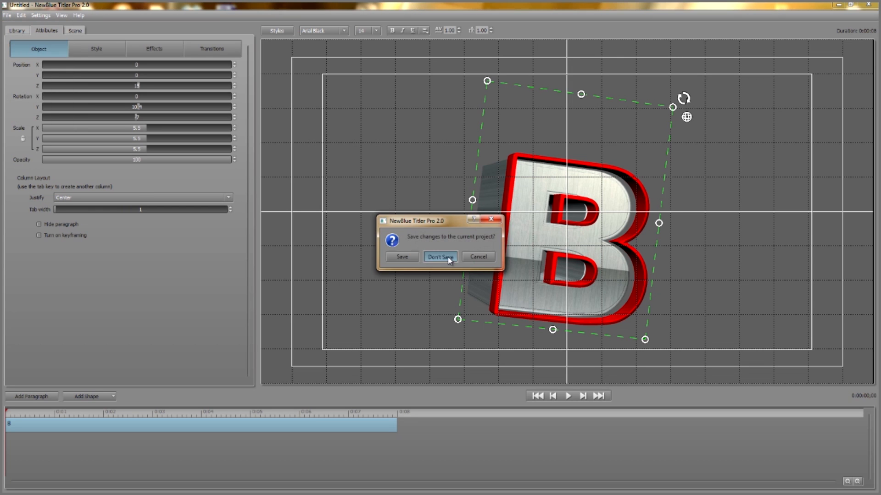
left_click(449, 257)
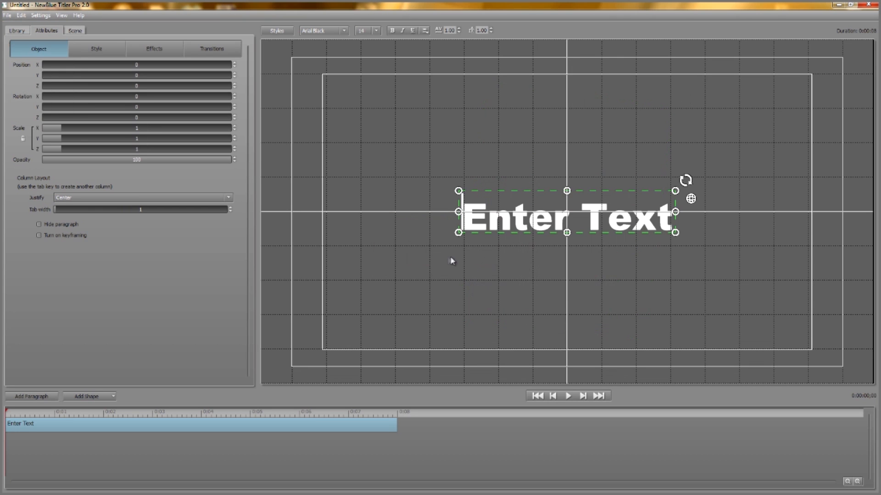
- Replace the placeholder title text with S and enlarge it to a scale of 6
double_click(550, 224)
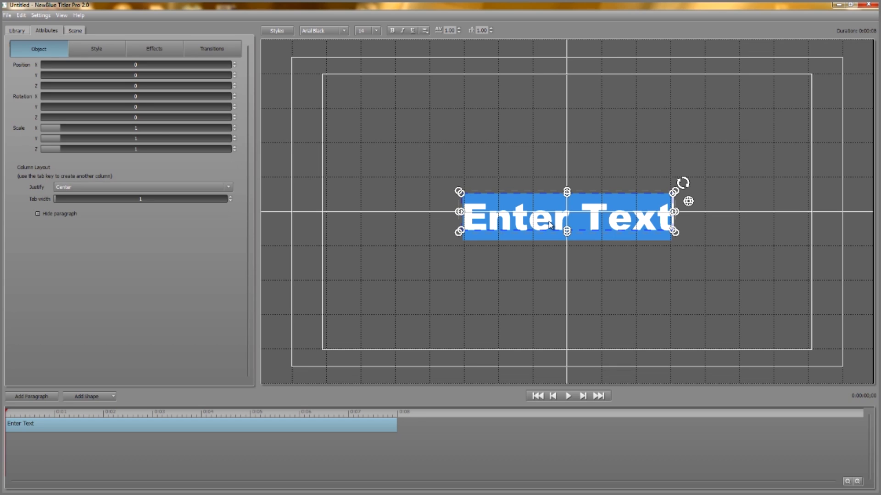
type("S")
left_click_drag(543, 240, 448, 351)
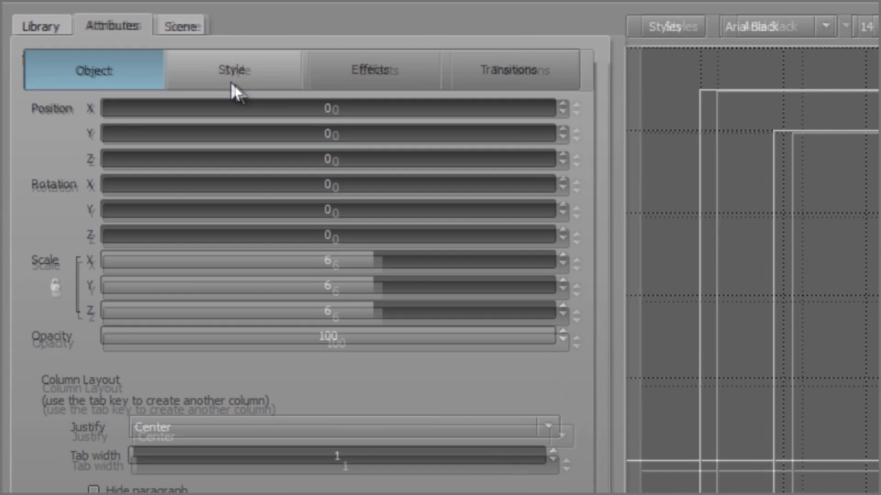
- Switch the S's 3D face fill to Gradient and open the gradient's color settings
left_click(96, 49)
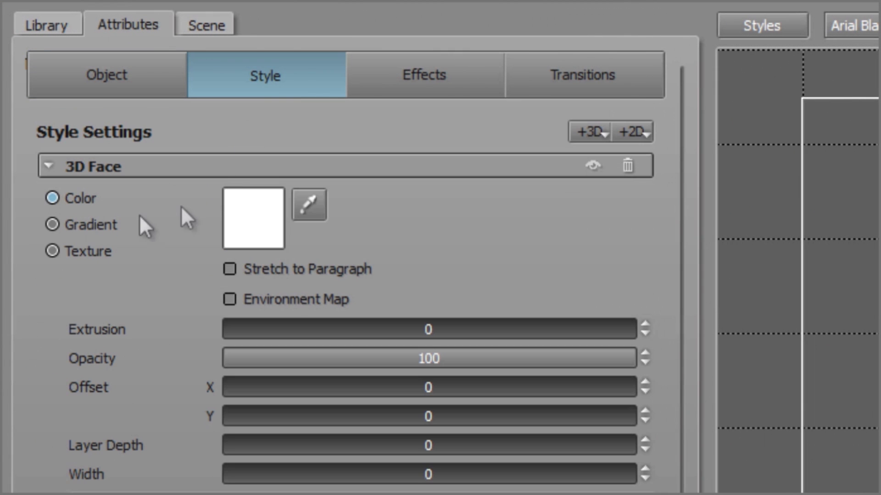
left_click(52, 224)
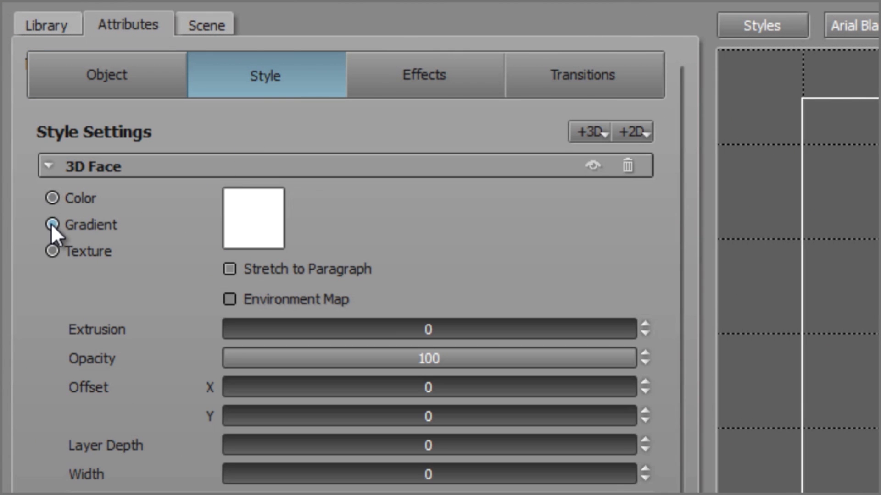
left_click(271, 220)
- Try the In-to-Out gradient type on the S and return it to Linear
left_click(479, 128)
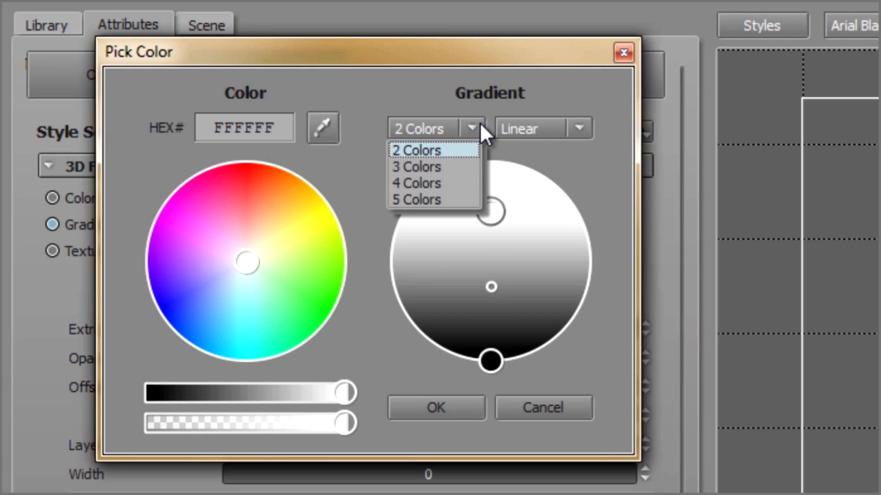
left_click(579, 129)
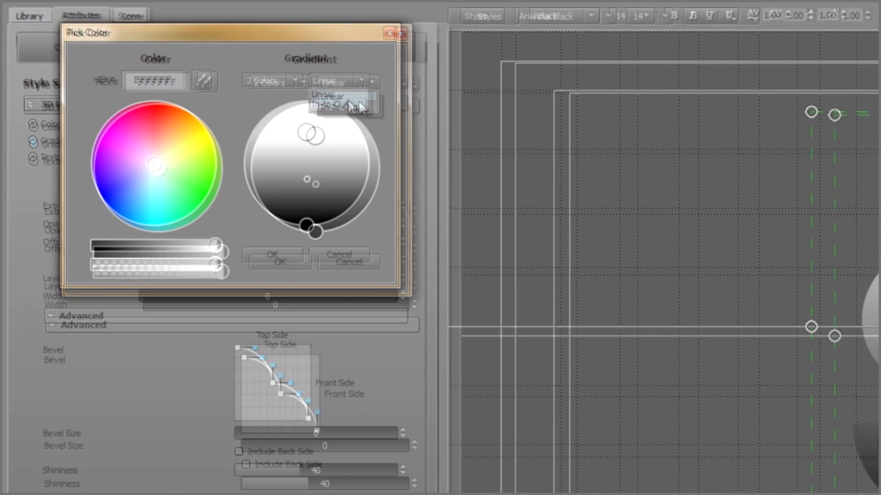
left_click(527, 166)
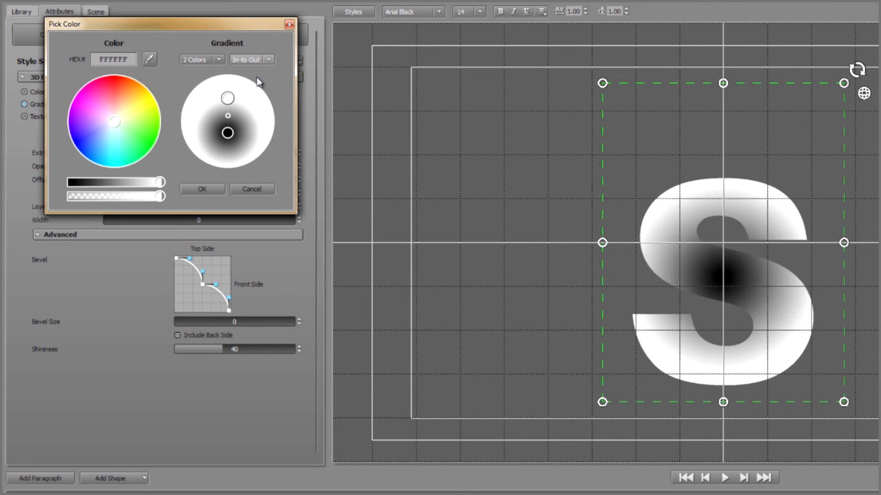
left_click(268, 59)
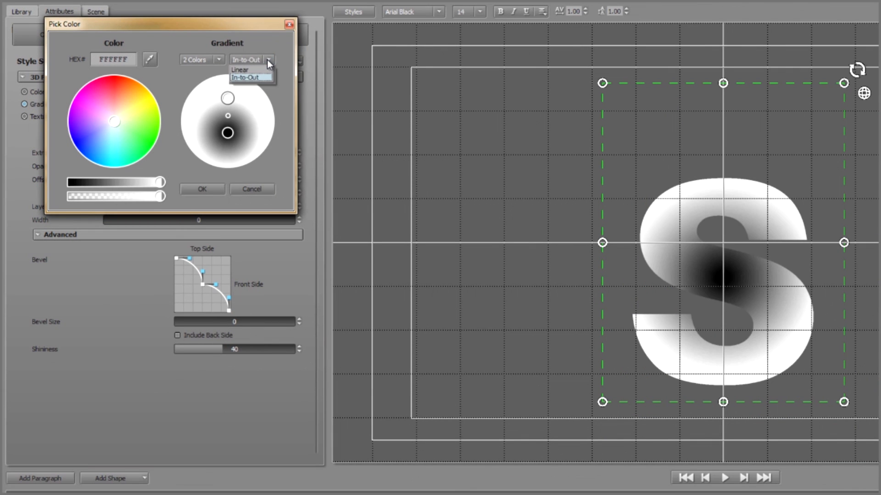
left_click(255, 69)
- Keep the gradient at 2 Colors and slightly reposition its white color point and the blend midpoint
left_click(219, 59)
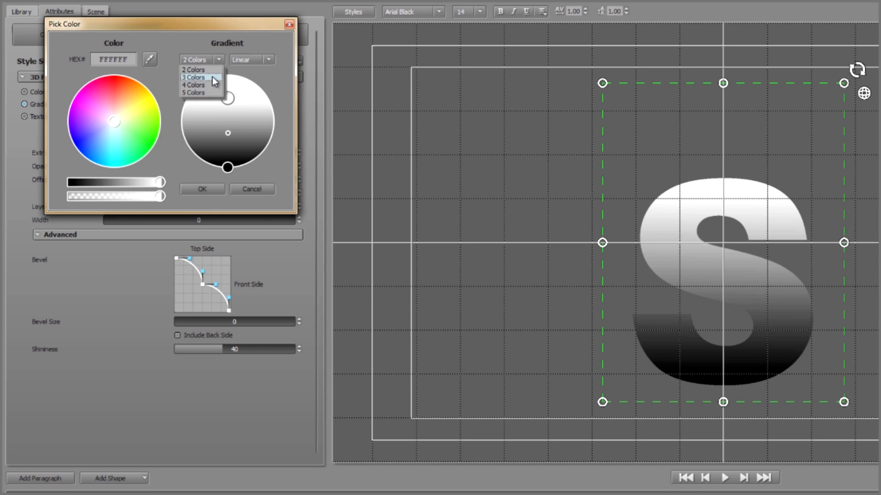
left_click(226, 99)
left_click_drag(227, 103, 227, 100)
mouse_move(228, 133)
left_mouse_down()
mouse_move(231, 121)
mouse_move(231, 141)
mouse_move(228, 129)
left_mouse_up()
- Recolor the gradient's white point to semi-transparent light green 80FF79, and change its color to red FF0008
left_click_drag(118, 130, 135, 133)
left_click_drag(159, 198, 97, 198)
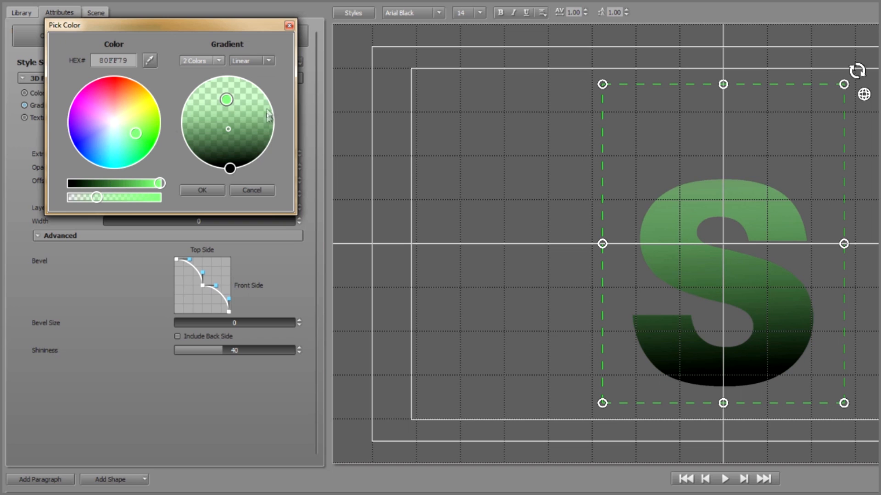
left_click_drag(136, 133, 112, 78)
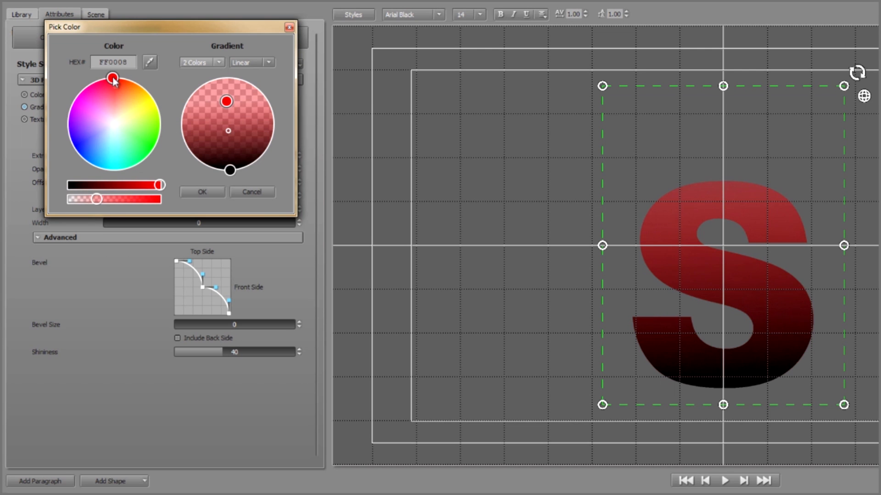
- Set the S's gradient to 3 Colors and recolor its middle point to orange-yellow FFC84F
left_click(220, 63)
left_click(207, 80)
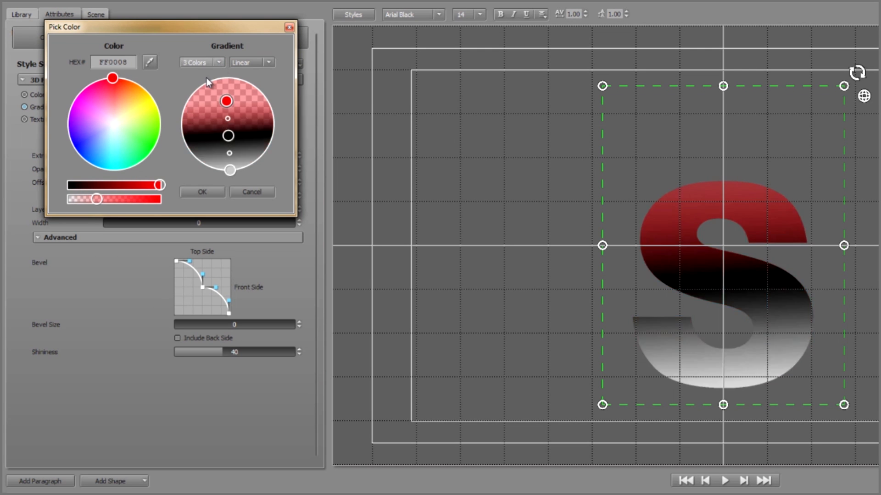
left_click(228, 136)
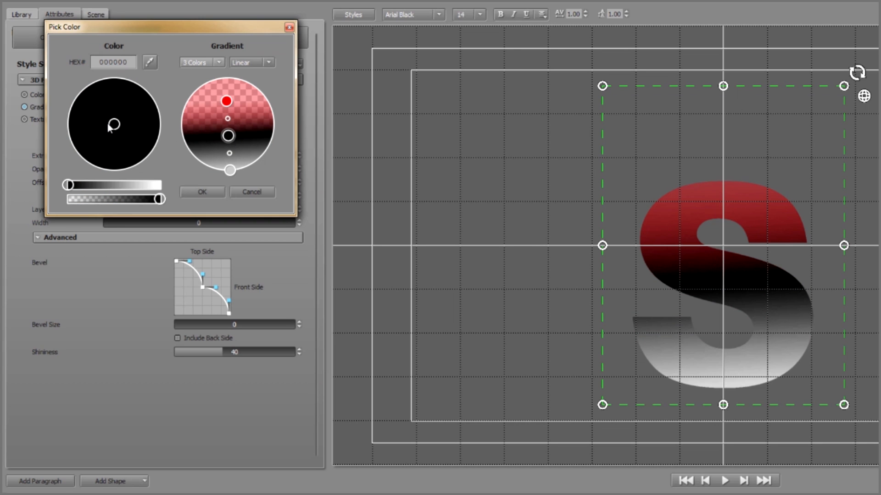
left_click_drag(68, 185, 158, 185)
left_click_drag(138, 120, 134, 101)
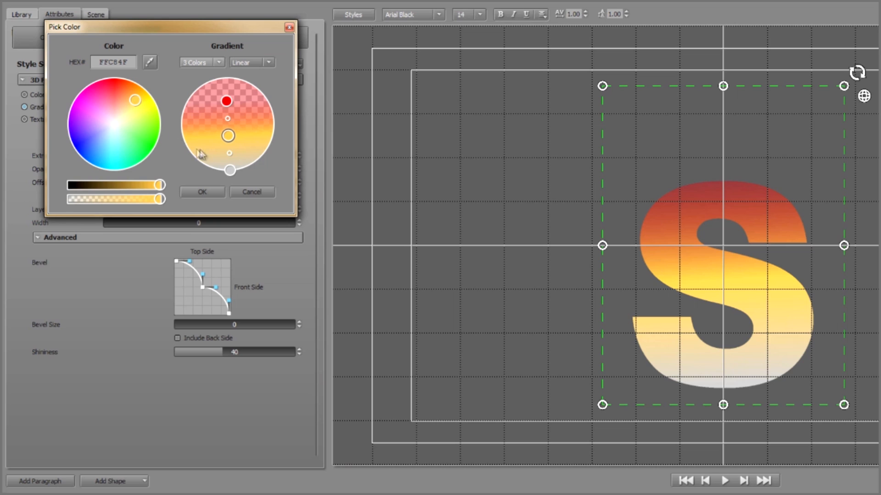
- Recolor the gradient's lowest color point to bright yellow and make the red point fully opaque
left_click(230, 171)
left_click_drag(130, 151, 155, 110)
left_click(226, 102)
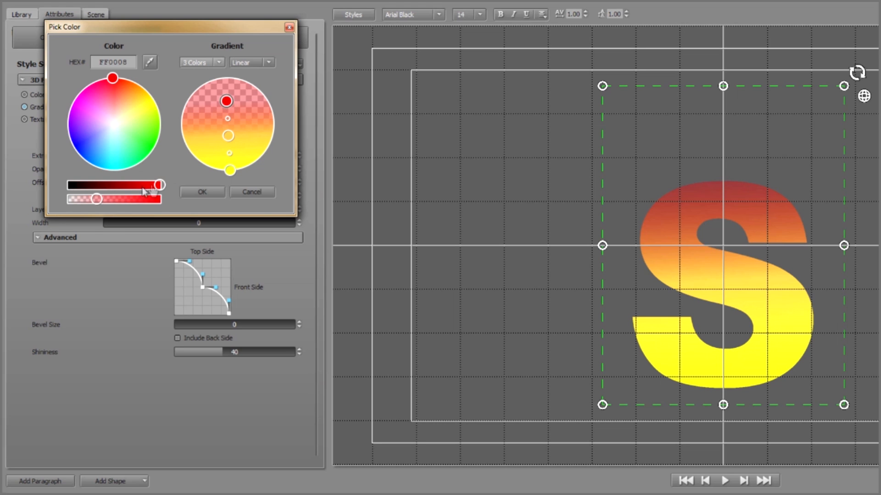
left_click_drag(96, 199, 172, 197)
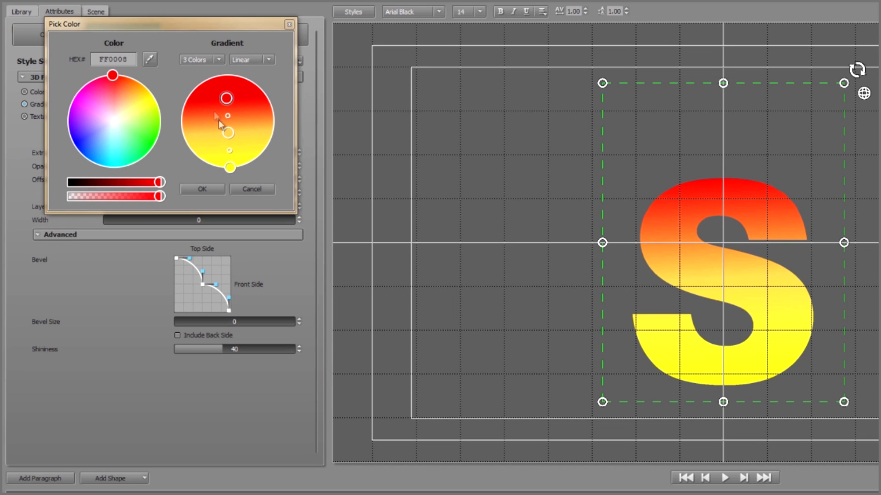
- Move the red point to the gradient's edge, adjust the lower blend midpoint, and rotate the gradient to run diagonally from the upper left
left_click_drag(227, 102, 228, 44)
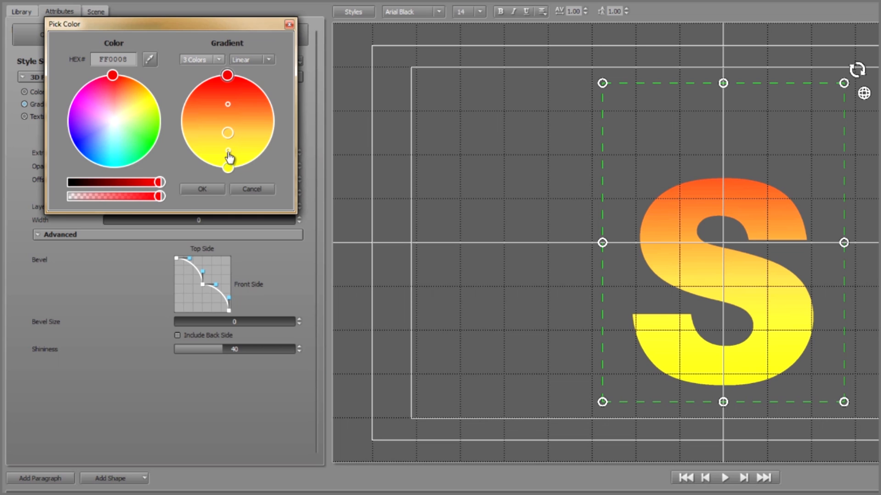
mouse_move(229, 143)
left_mouse_down()
mouse_move(228, 130)
mouse_move(230, 147)
left_mouse_up()
left_click_drag(224, 79, 193, 97)
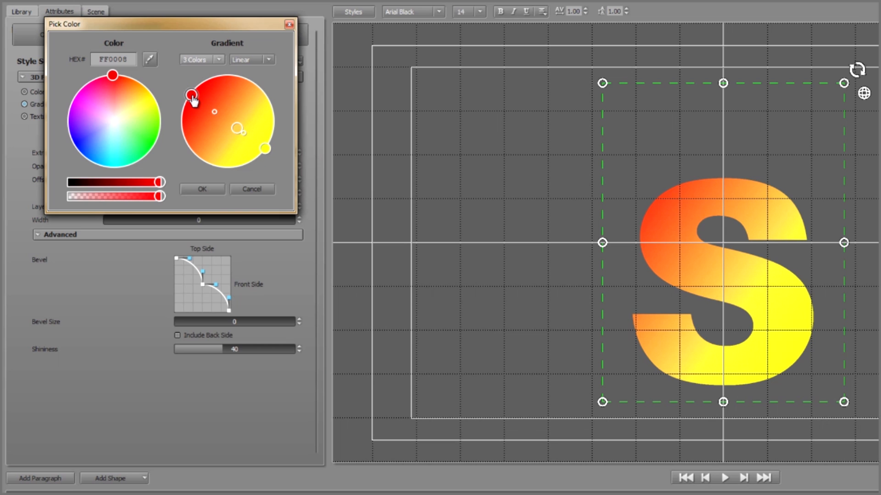
- Make the gradient's red point semi-transparent, keep the middle FFC84F point opaque, and accept the gradient
left_click_drag(154, 200, 85, 197)
left_click(239, 131)
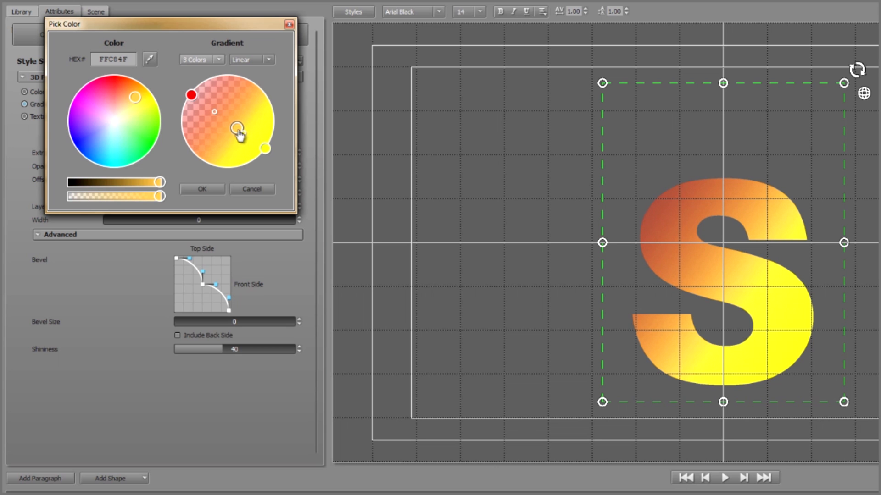
mouse_move(163, 200)
left_mouse_down()
mouse_move(69, 199)
mouse_move(157, 202)
left_mouse_up()
left_click(202, 189)
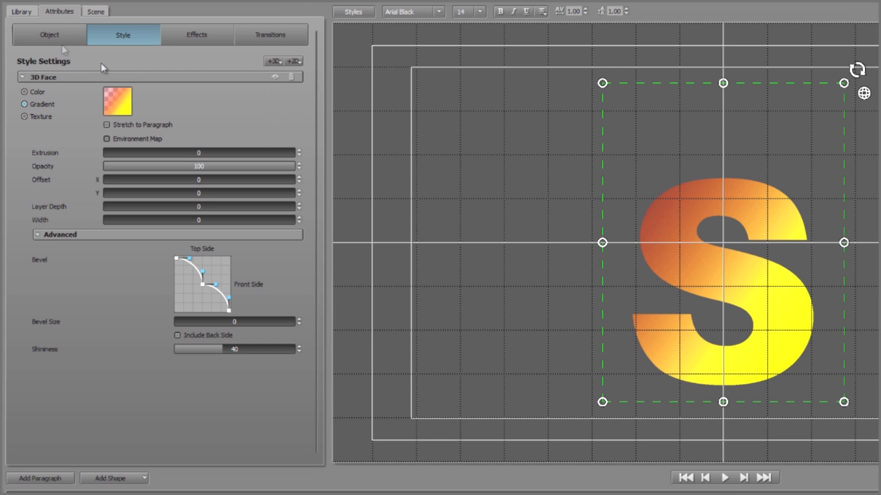
- Start a new title project, discarding the changes to the current one
left_click(17, 0)
left_click(15, 26)
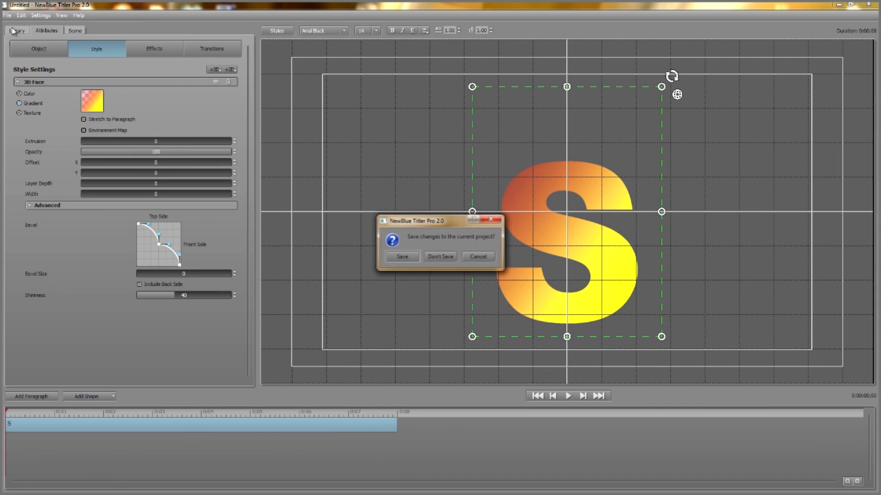
left_click(438, 257)
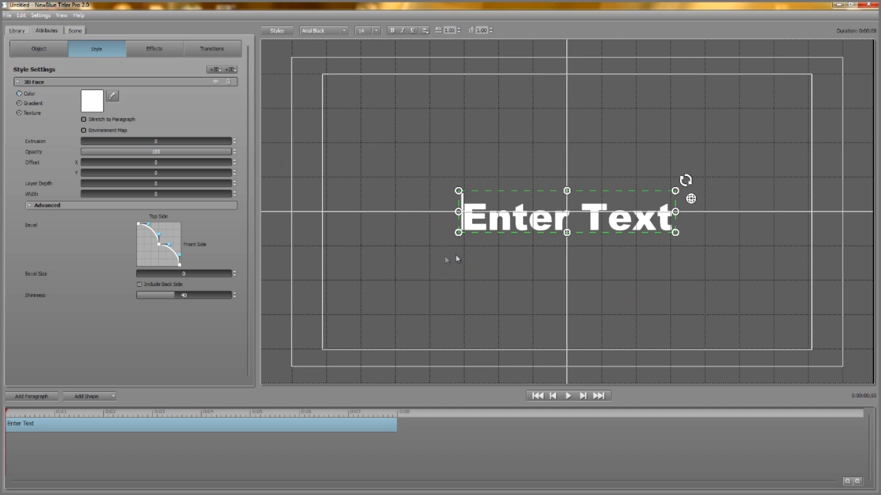
- Replace the placeholder text with TEXTURE and enlarge the text proportionally about its center
double_click(511, 230)
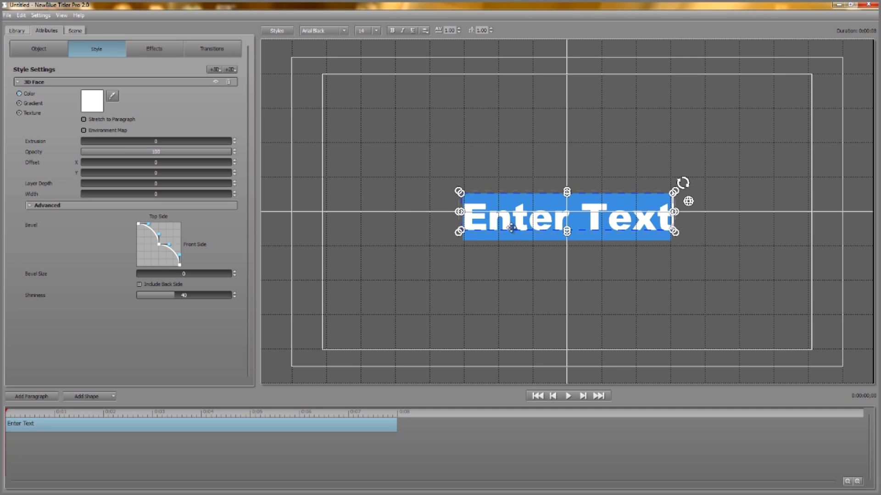
type("TEXTURE")
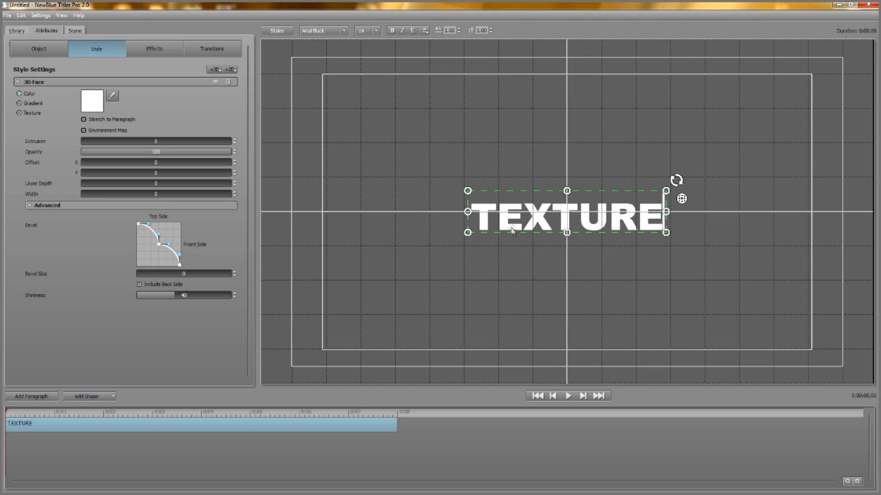
left_click_drag(462, 241, 387, 257)
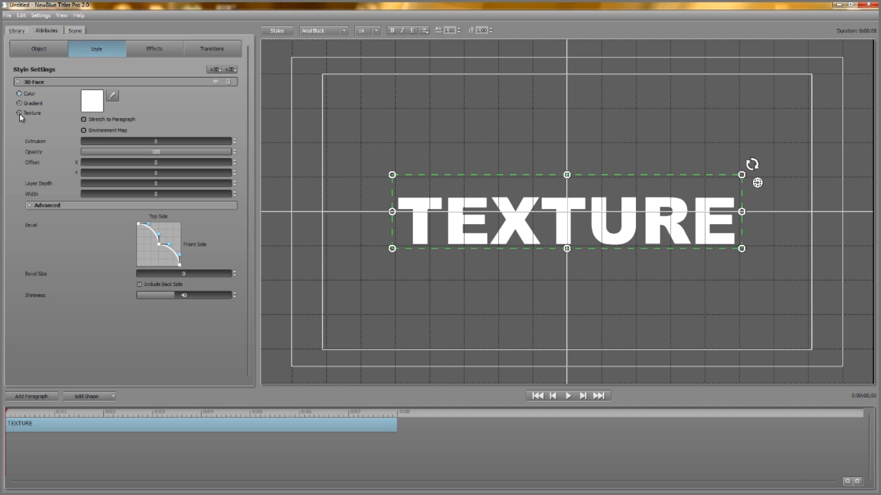
- Fill the 3D face of TEXTURE with the Brick3.jpg texture and shift the texture's position slightly
left_click(92, 102)
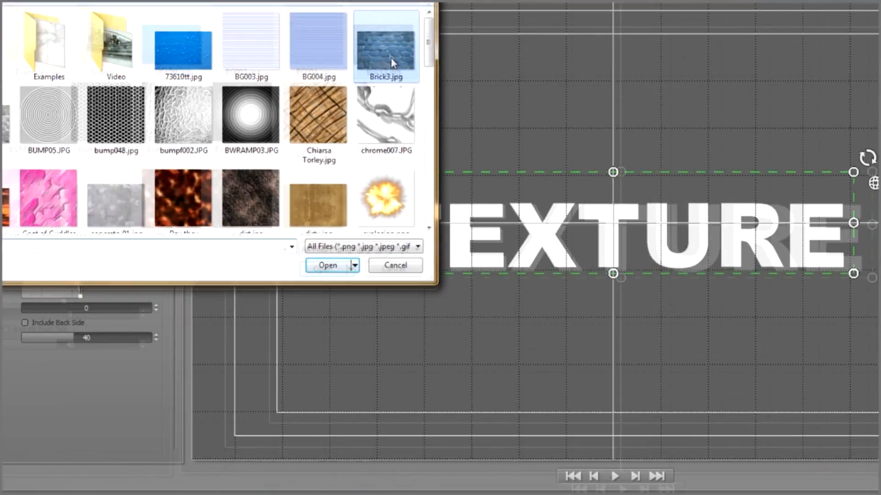
double_click(408, 92)
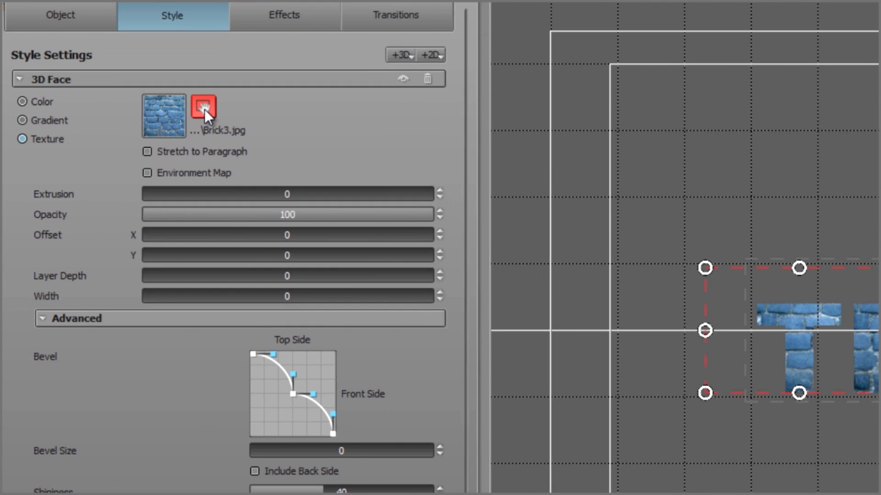
left_click_drag(867, 285, 722, 244)
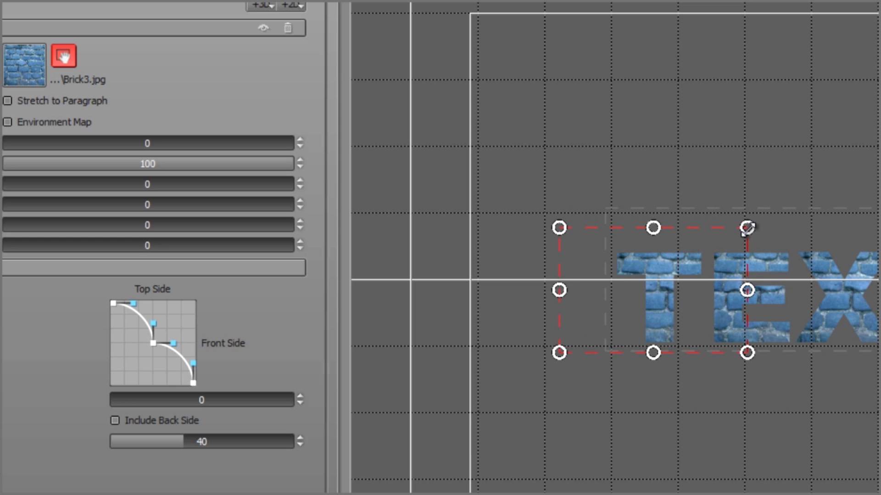
- Resize the brick texture's frame so it is taller and much narrower, and leave texture adjustment mode
left_click_drag(747, 228, 766, 243)
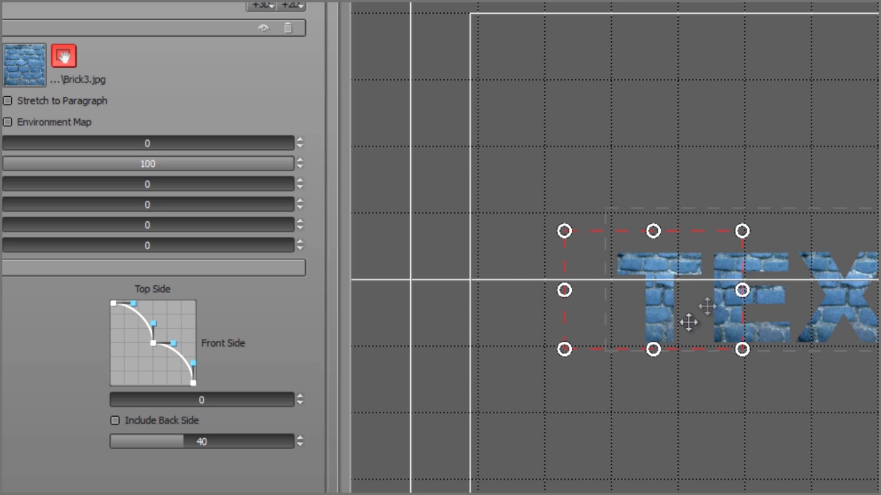
left_click_drag(652, 349, 652, 382)
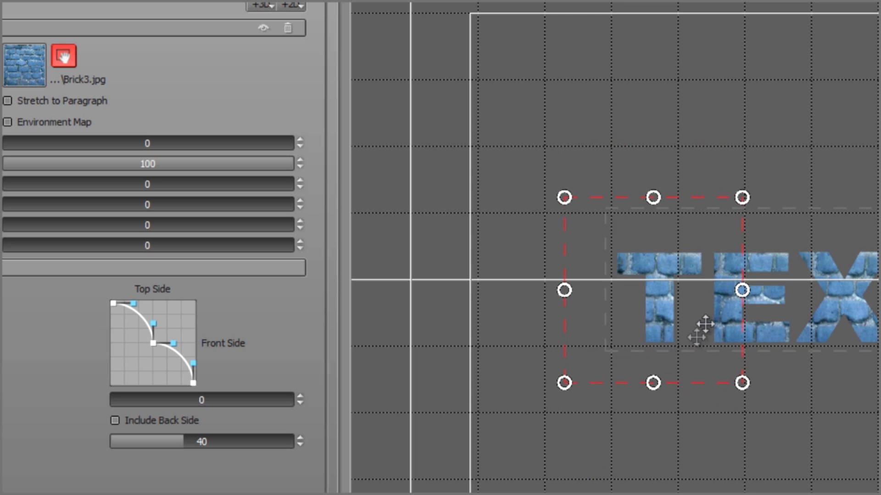
left_click_drag(741, 290, 684, 297)
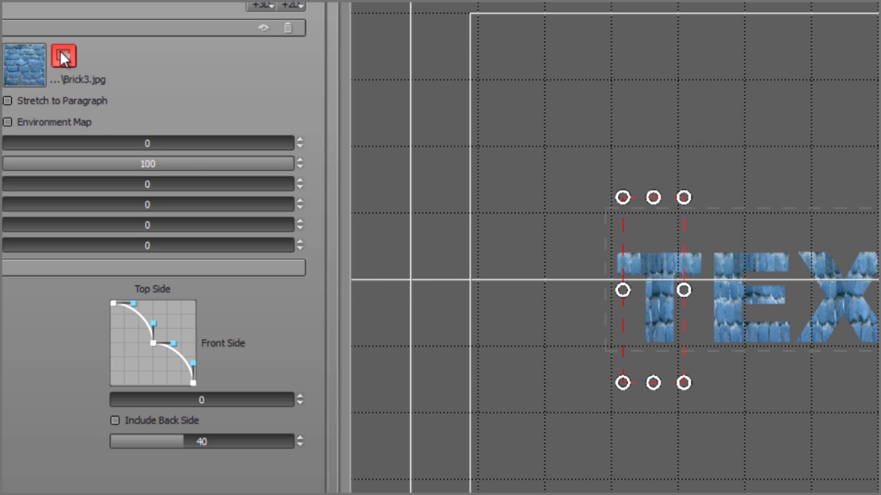
left_click(60, 51)
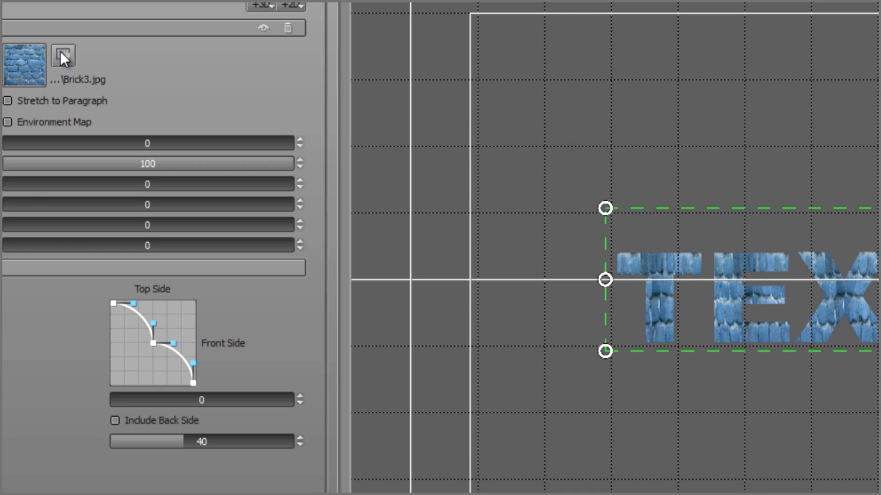
- Change the title text to VIDEO and enlarge it to fill most of the title-safe width
double_click(774, 325)
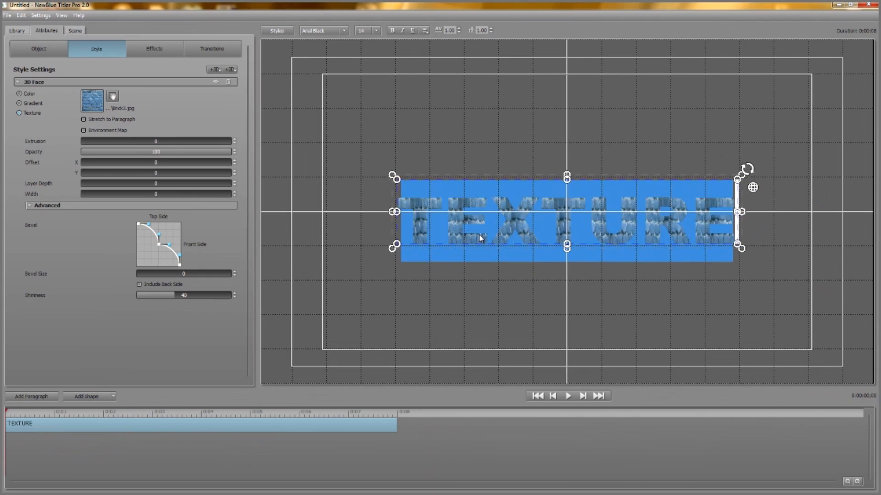
type("VIDEO")
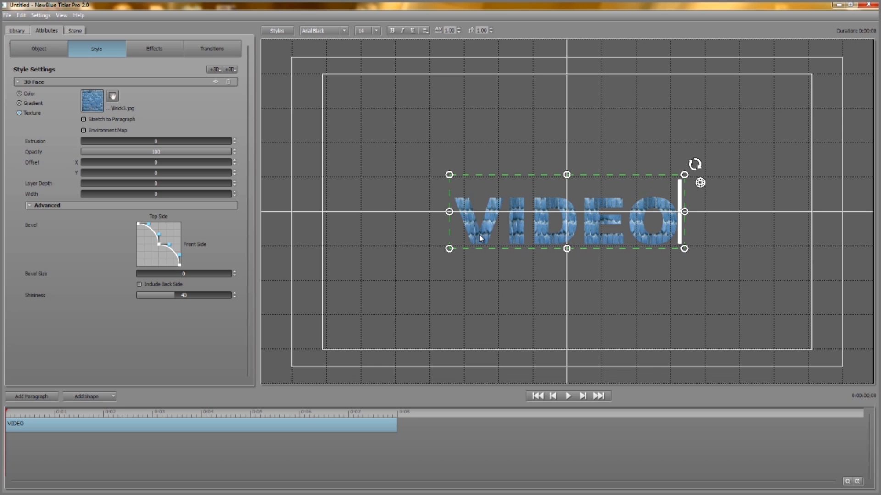
left_click_drag(450, 248, 364, 275)
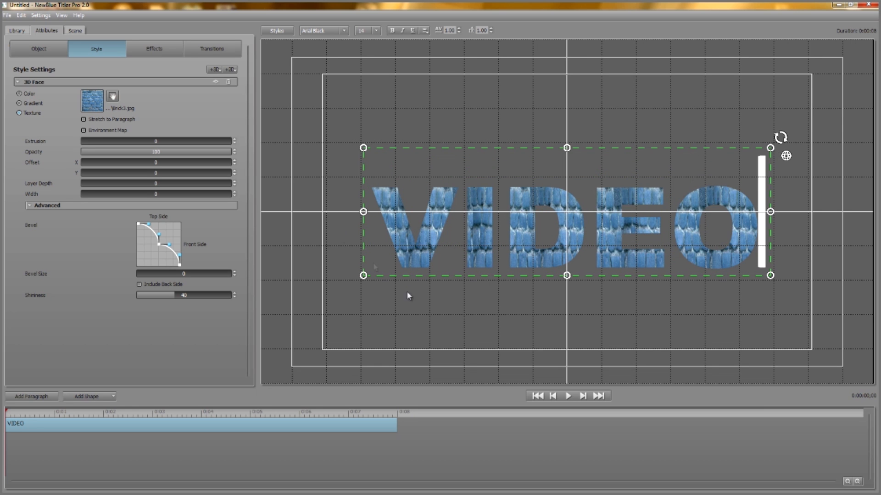
- Replace the face texture with store.avi from the Video textures folder and widen its frame across the text
left_click(93, 101)
double_click(188, 82)
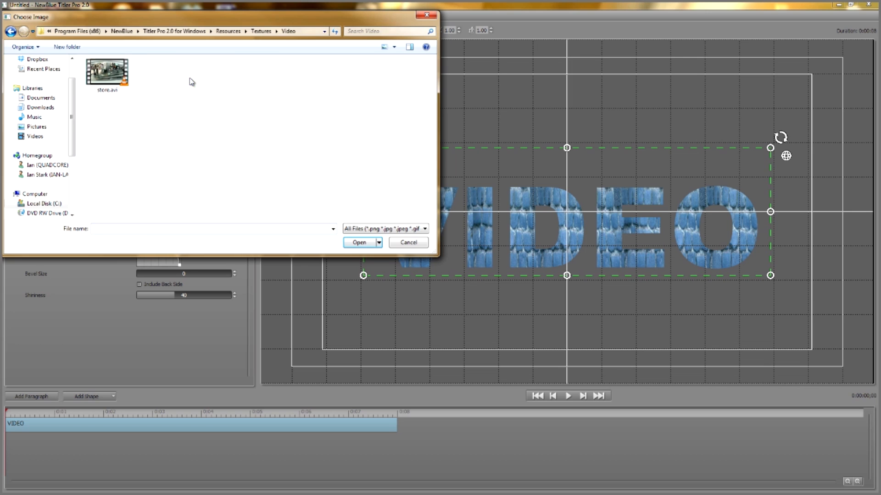
double_click(119, 80)
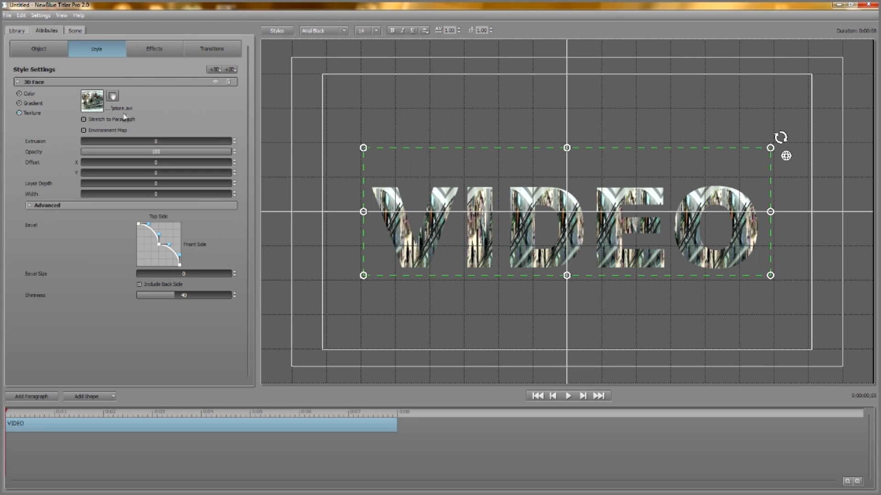
left_click(112, 99)
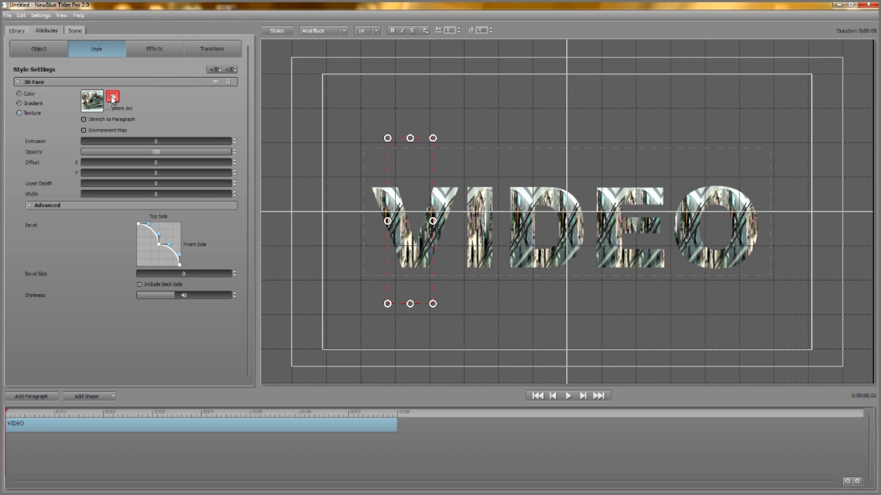
left_click_drag(432, 221, 579, 221)
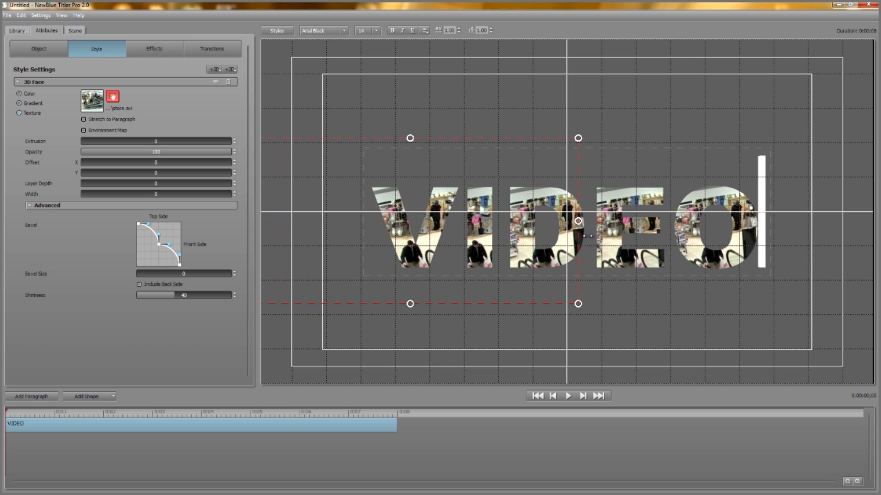
- Stretch the video texture to the paragraph, leave texture adjustment mode, and play the title
left_click(84, 120)
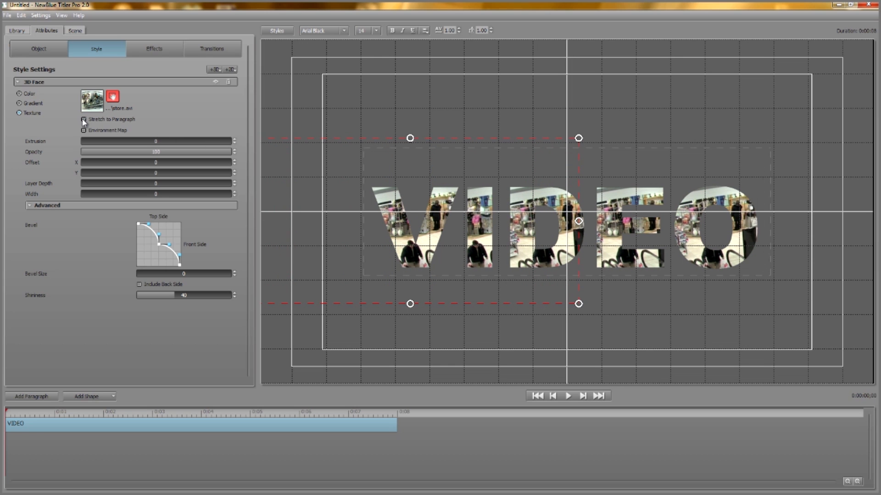
left_click(113, 98)
left_click(567, 396)
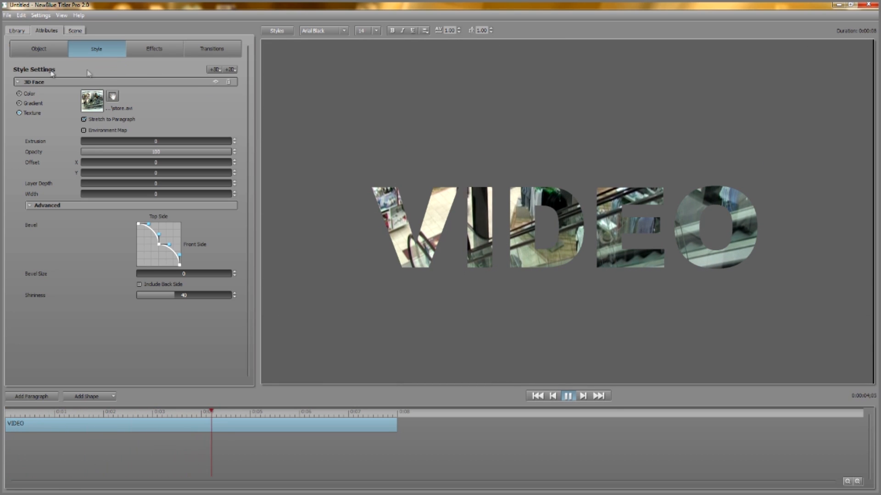
- Add a 3D Outline style layer to the VIDEO title, set its opacity to 31, and expand the 3D Face settings
left_click(215, 70)
left_click(218, 79)
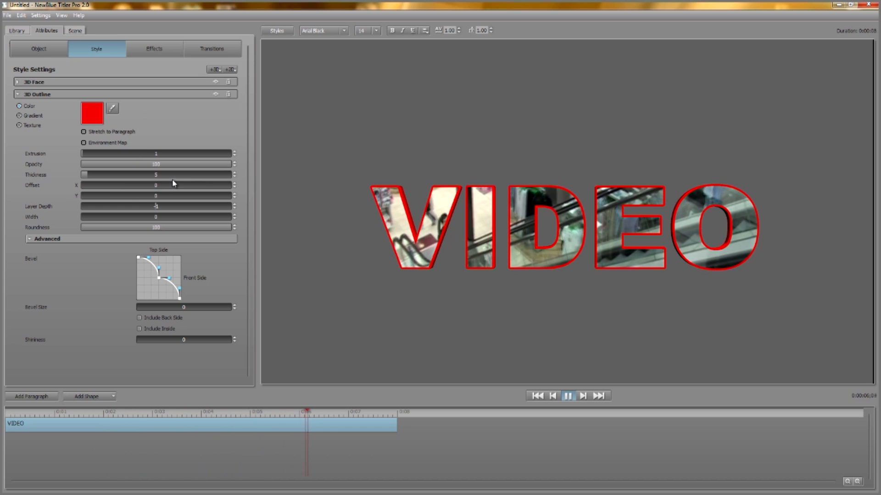
left_click_drag(215, 166, 58, 166)
left_click_drag(146, 163, 108, 165)
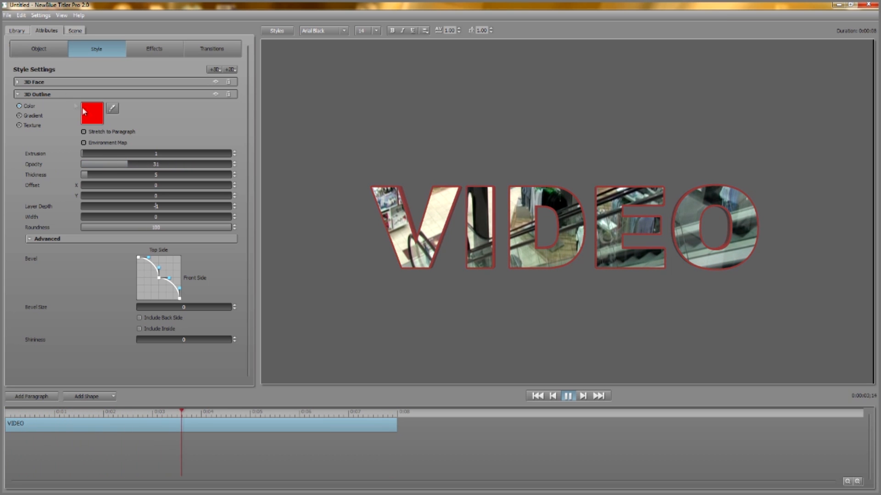
left_click(18, 82)
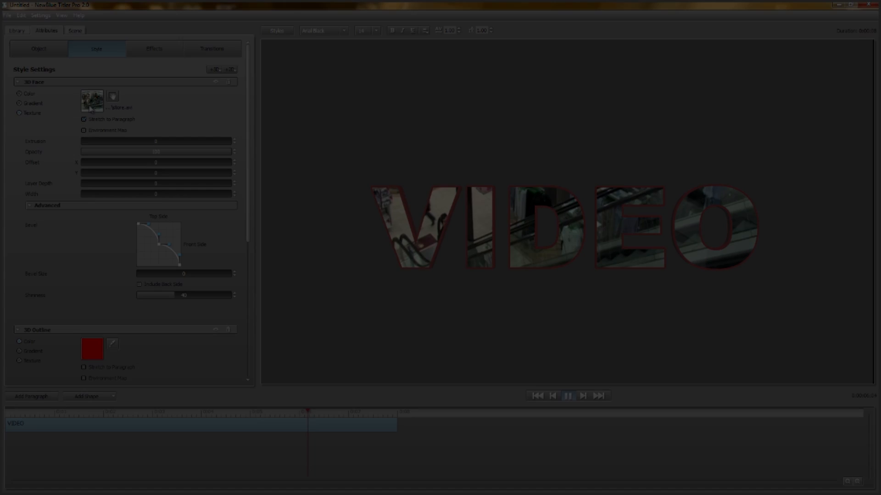